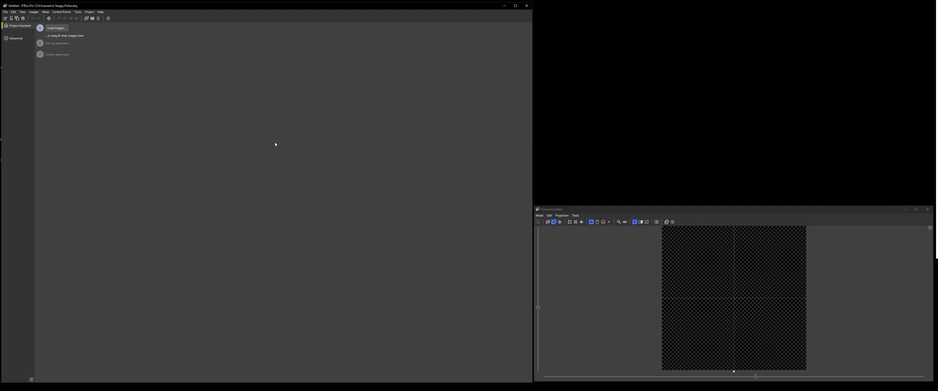
Load all the cleansky boardwalk images and align them, accepting the bracketed exposure grouping
{"action": "left_click", "coordinate": [48, 30]}
{"action": "key", "text": "ctrl+a"}
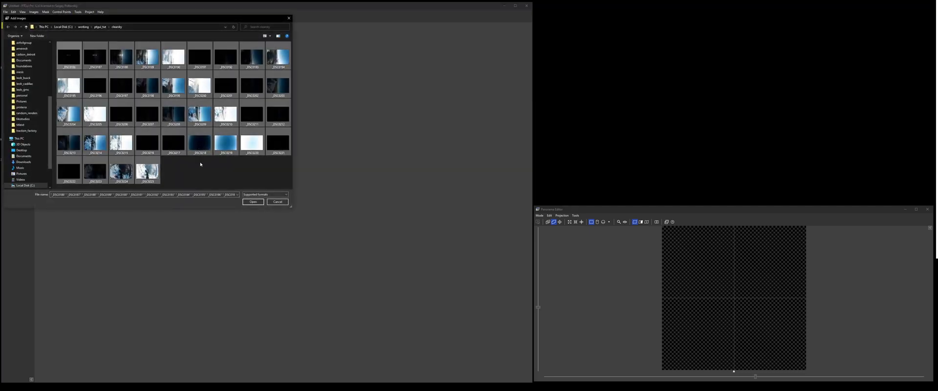
{"action": "key", "text": "Return"}
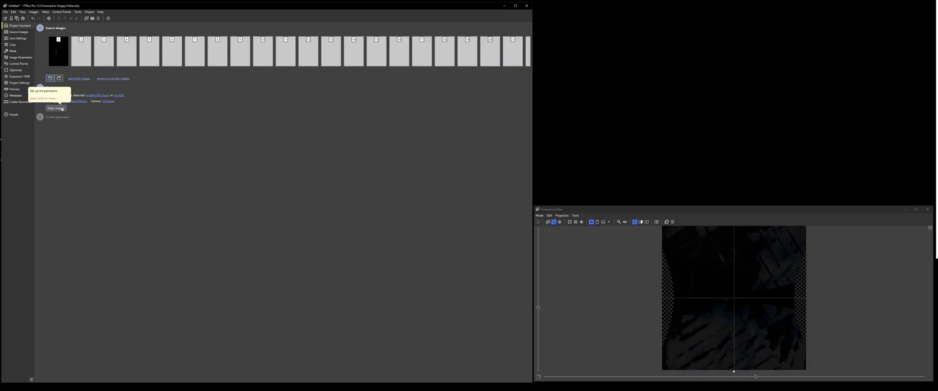
{"action": "left_click", "coordinate": [60, 110]}
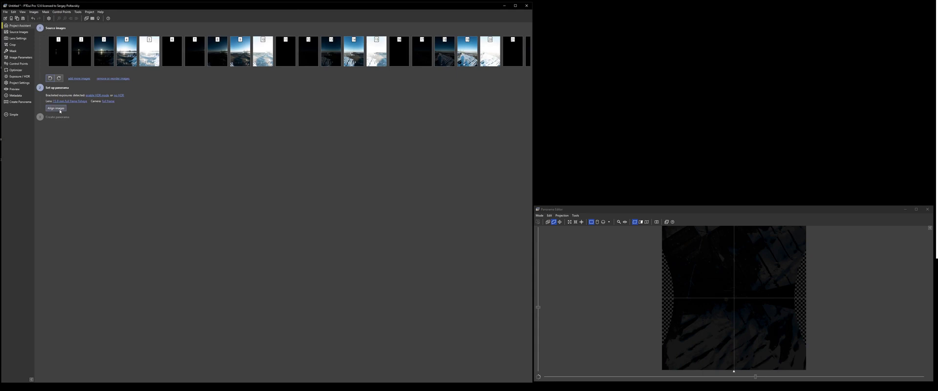
{"action": "left_click", "coordinate": [284, 221]}
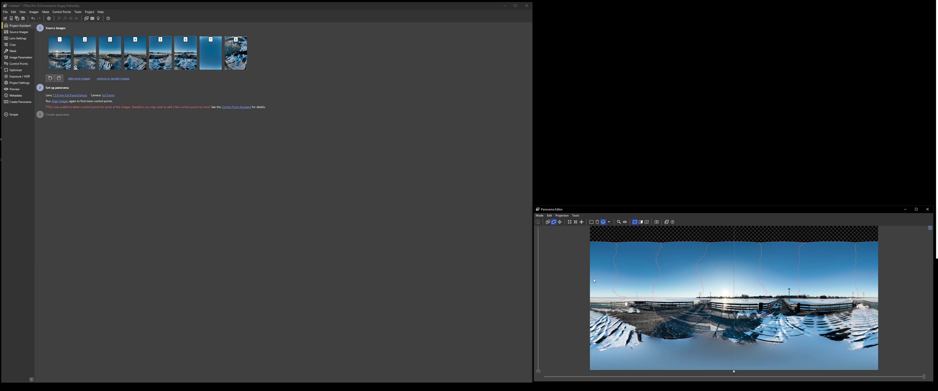
Discard the boardwalk project unsaved, then load and align all warehouse images from the detailed folder
{"action": "left_click", "coordinate": [16, 18]}
{"action": "left_click", "coordinate": [312, 203]}
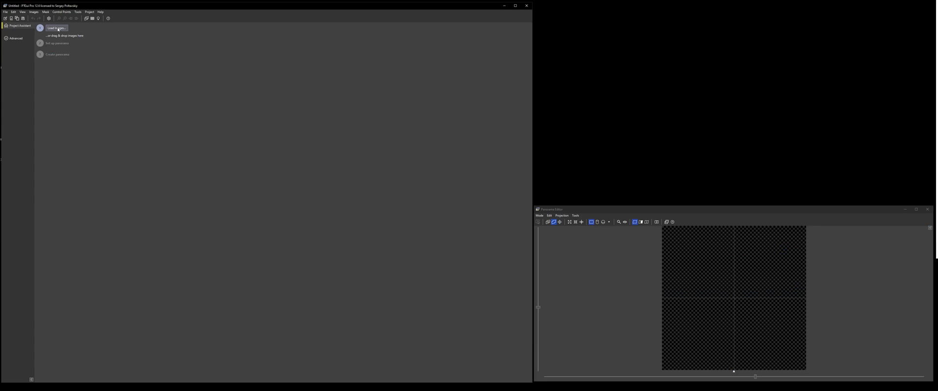
{"action": "left_click", "coordinate": [59, 29]}
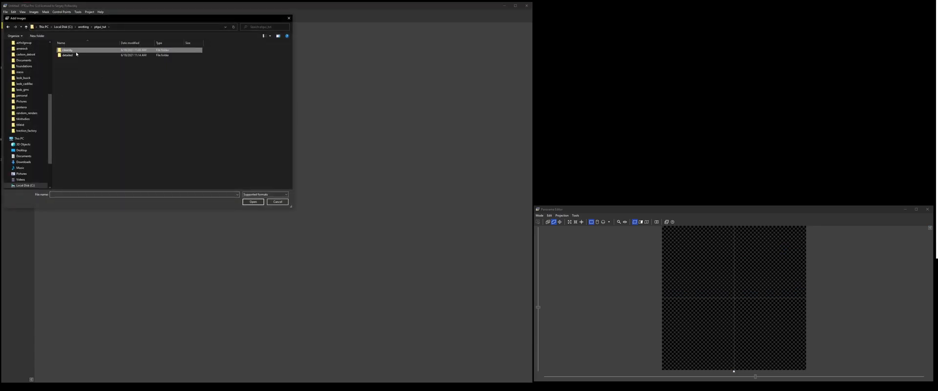
{"action": "double_click", "coordinate": [76, 51]}
{"action": "key", "text": "alt+Up"}
{"action": "double_click", "coordinate": [74, 51]}
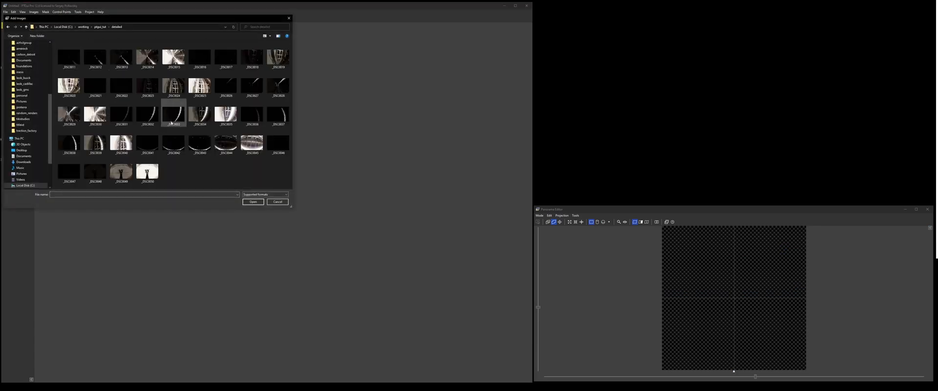
{"action": "key", "text": "ctrl+a"}
{"action": "key", "text": "Return"}
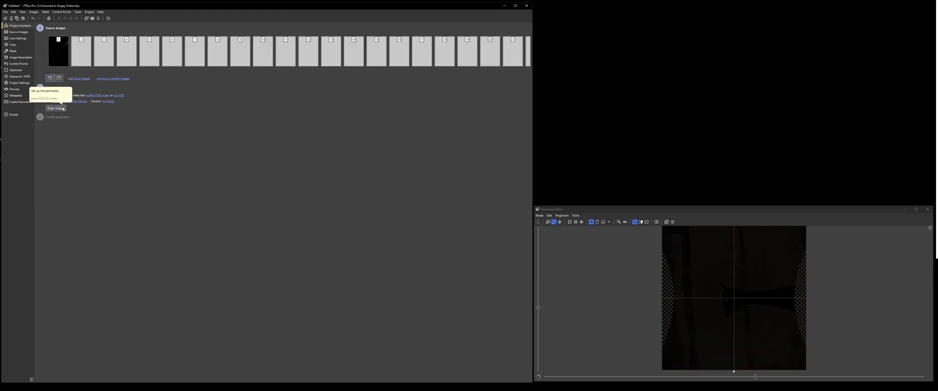
{"action": "left_click", "coordinate": [63, 108]}
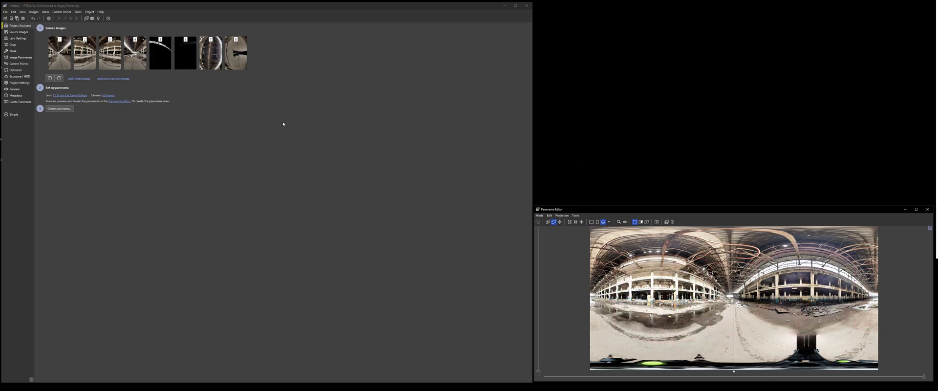
On downward image 8 in the Mask tab, paint a red exclude mask over the tripod arm and head
{"action": "left_click", "coordinate": [15, 50]}
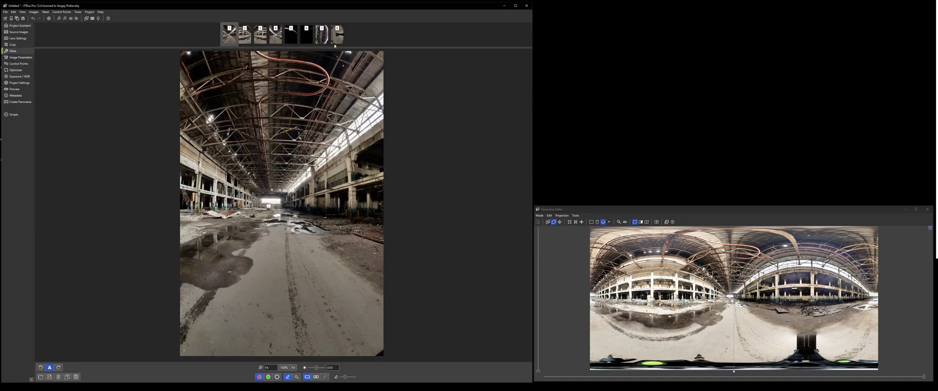
{"action": "left_click", "coordinate": [336, 37]}
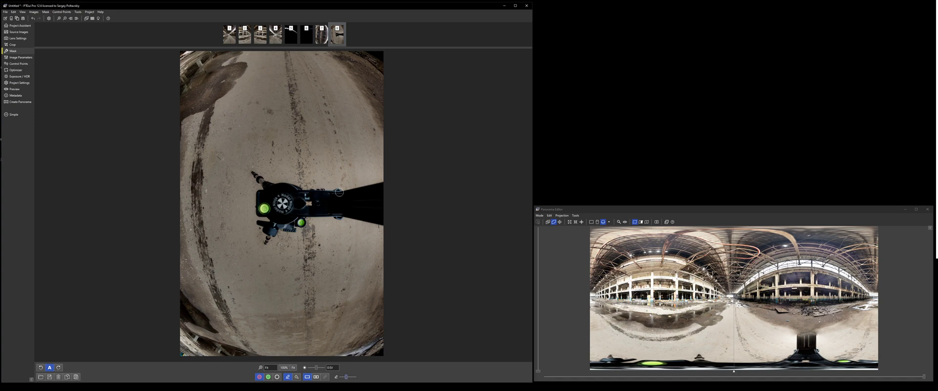
{"action": "mouse_move", "coordinate": [336, 192]}
{"action": "left_mouse_down"}
{"action": "mouse_move", "coordinate": [399, 185]}
{"action": "mouse_move", "coordinate": [384, 185]}
{"action": "mouse_move", "coordinate": [385, 222]}
{"action": "mouse_move", "coordinate": [335, 214]}
{"action": "mouse_move", "coordinate": [372, 216]}
{"action": "mouse_move", "coordinate": [381, 211]}
{"action": "mouse_move", "coordinate": [358, 210]}
{"action": "mouse_move", "coordinate": [380, 191]}
{"action": "mouse_move", "coordinate": [342, 209]}
{"action": "left_mouse_up"}
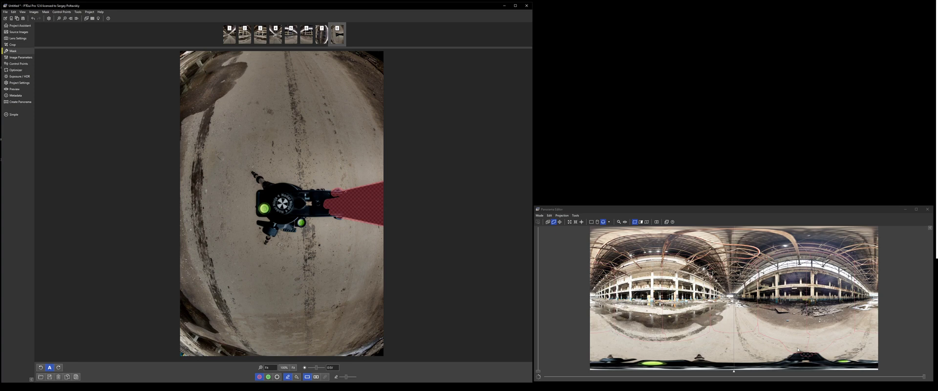
{"action": "left_click_drag", "start_coordinate": [325, 191], "coordinate": [332, 195]}
{"action": "mouse_move", "coordinate": [258, 192]}
{"action": "left_mouse_down"}
{"action": "mouse_move", "coordinate": [259, 214]}
{"action": "mouse_move", "coordinate": [339, 214]}
{"action": "mouse_move", "coordinate": [305, 208]}
{"action": "mouse_move", "coordinate": [309, 199]}
{"action": "mouse_move", "coordinate": [268, 200]}
{"action": "left_mouse_up"}
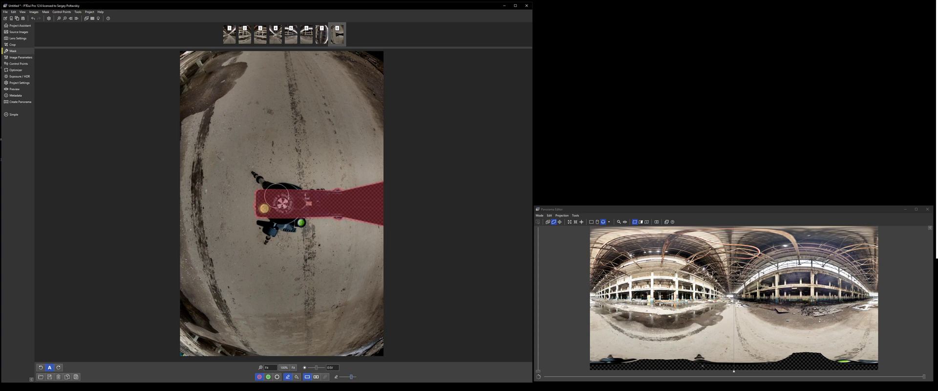
{"action": "mouse_move", "coordinate": [277, 193]}
{"action": "left_mouse_down"}
{"action": "mouse_move", "coordinate": [293, 201]}
{"action": "mouse_move", "coordinate": [277, 216]}
{"action": "left_mouse_up"}
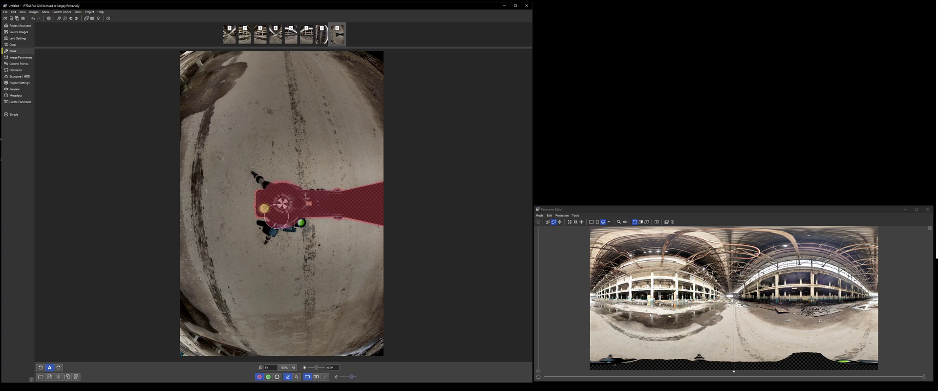
With a smaller brush, mask the green dot and touch up the edge along the tripod leg
{"action": "left_click", "coordinate": [343, 378]}
{"action": "mouse_move", "coordinate": [294, 217]}
{"action": "left_mouse_down"}
{"action": "mouse_move", "coordinate": [302, 224]}
{"action": "mouse_move", "coordinate": [285, 229]}
{"action": "mouse_move", "coordinate": [263, 219]}
{"action": "mouse_move", "coordinate": [275, 232]}
{"action": "mouse_move", "coordinate": [268, 222]}
{"action": "left_mouse_up"}
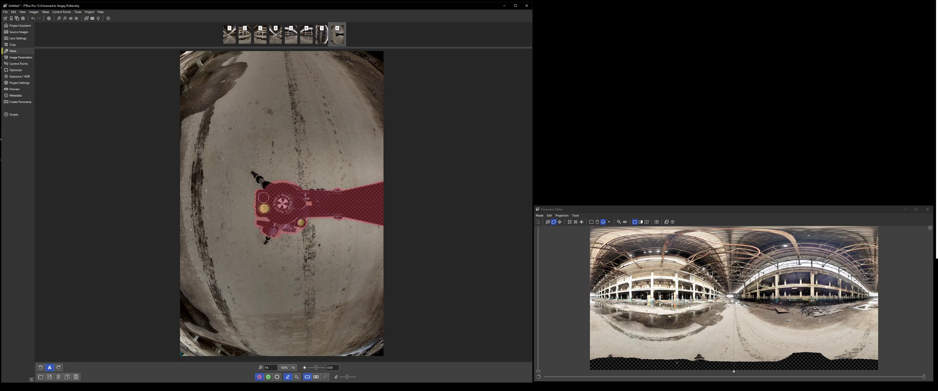
{"action": "left_click_drag", "start_coordinate": [267, 189], "coordinate": [271, 186]}
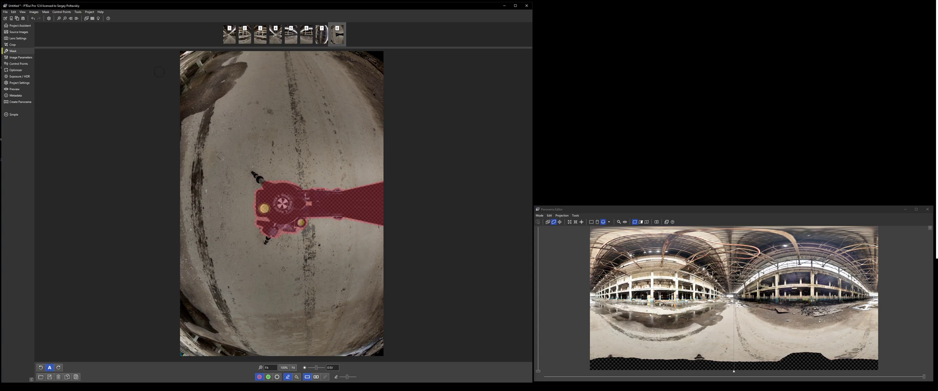
Enable HDR panorama output in HDR radiance (.hdr) format and change the panorama width
{"action": "left_click", "coordinate": [19, 101]}
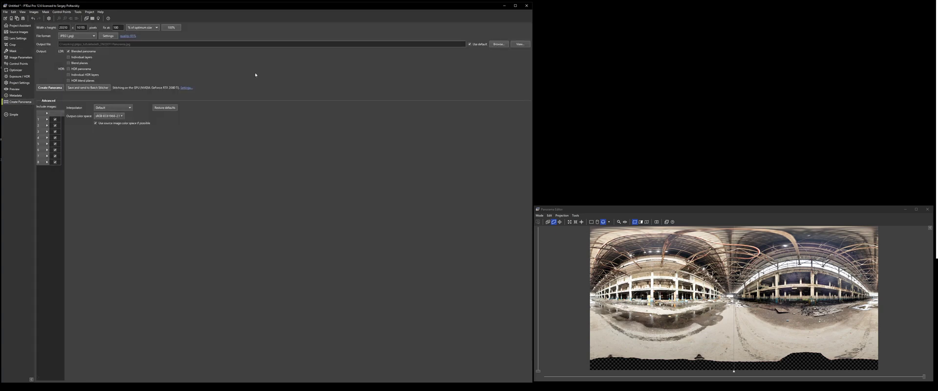
{"action": "left_click", "coordinate": [68, 82]}
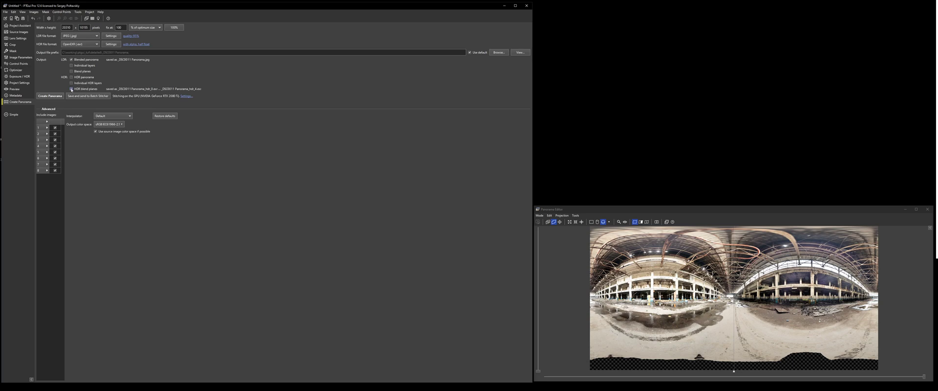
{"action": "left_click", "coordinate": [71, 90]}
{"action": "left_click", "coordinate": [71, 68]}
{"action": "left_click", "coordinate": [85, 45]}
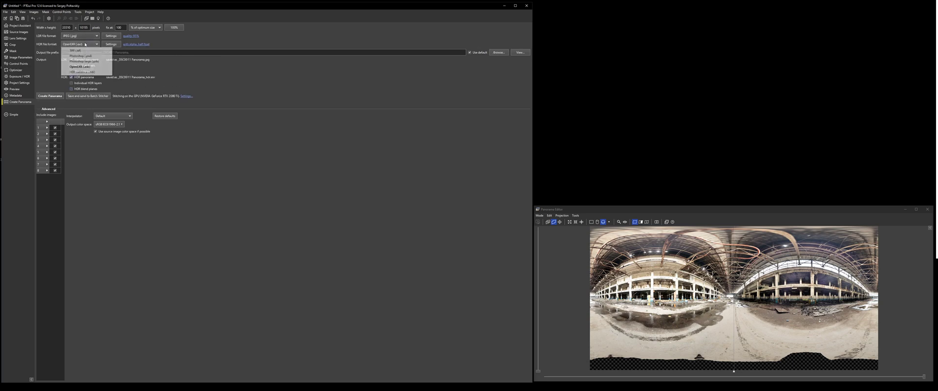
{"action": "left_click", "coordinate": [82, 72]}
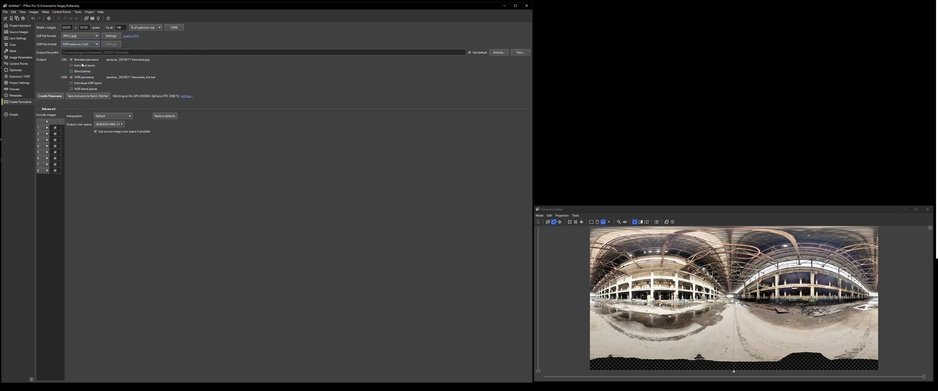
{"action": "double_click", "coordinate": [67, 27]}
{"action": "type", "text": "2"}
Save the current project settings as a template named tutorial_template
{"action": "left_click", "coordinate": [6, 12]}
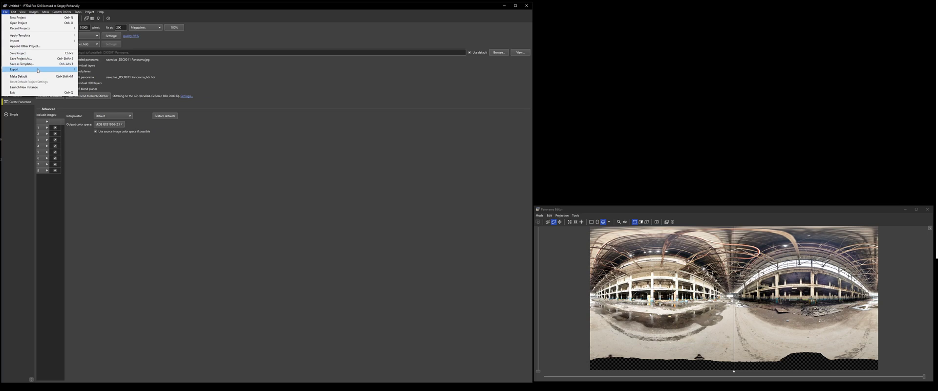
{"action": "left_click", "coordinate": [38, 66]}
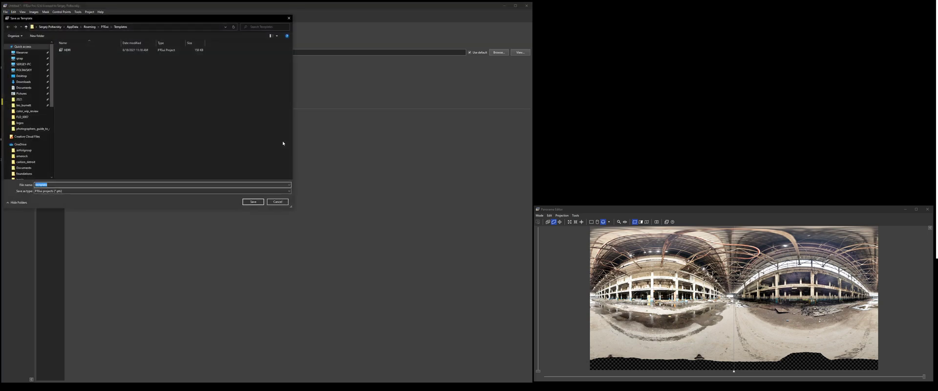
{"action": "type", "text": "fsi"}
{"action": "key", "text": "Return"}
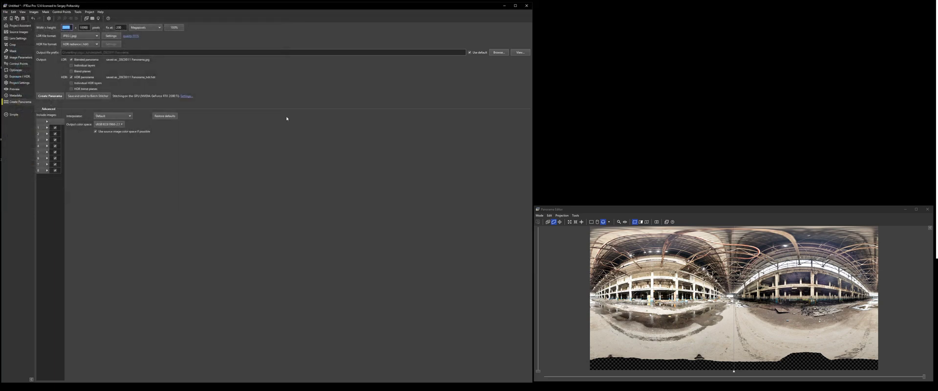
Start a new project without saving the warehouse one, then load and align all boardwalk images
{"action": "left_click", "coordinate": [6, 11]}
{"action": "left_click", "coordinate": [14, 17]}
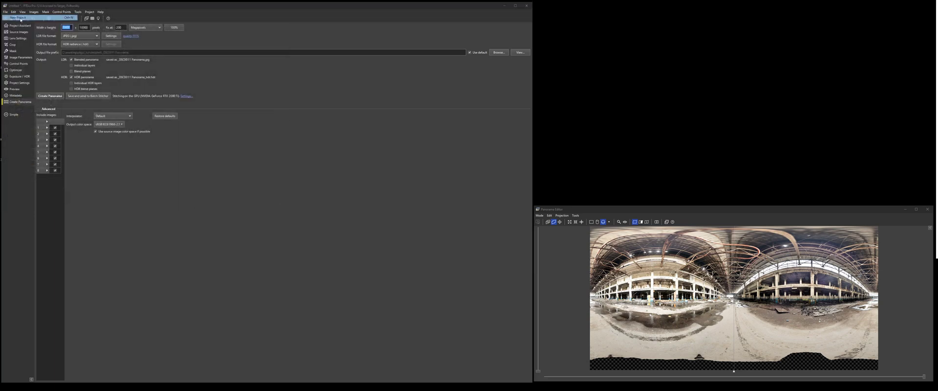
{"action": "left_click", "coordinate": [311, 203]}
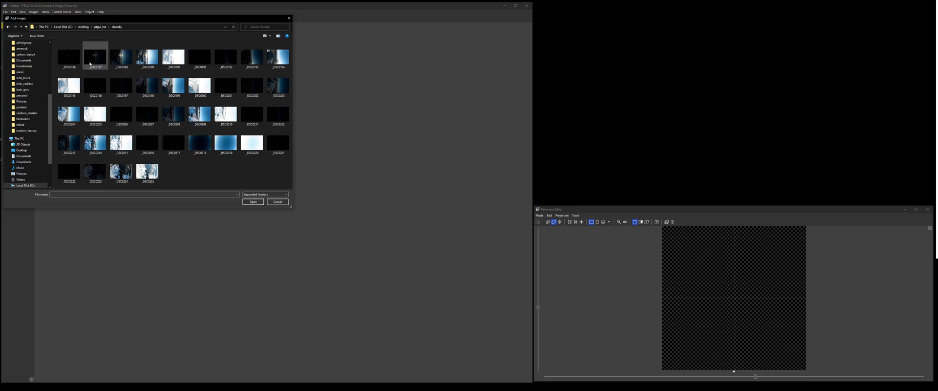
{"action": "key", "text": "ctrl+a"}
{"action": "key", "text": "Return"}
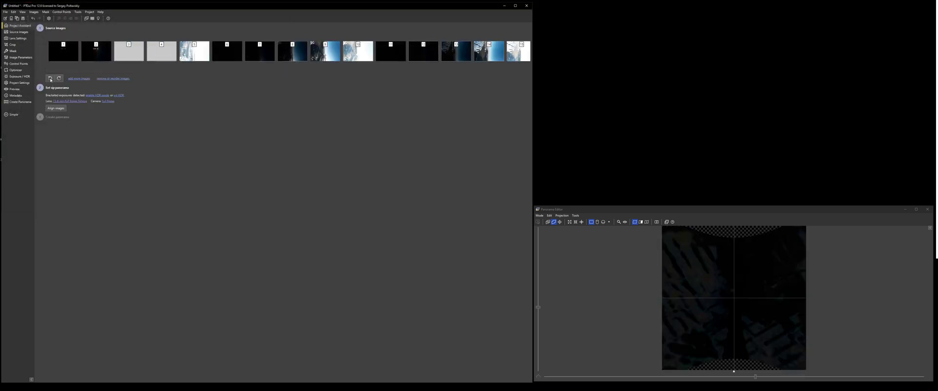
{"action": "left_click", "coordinate": [56, 108]}
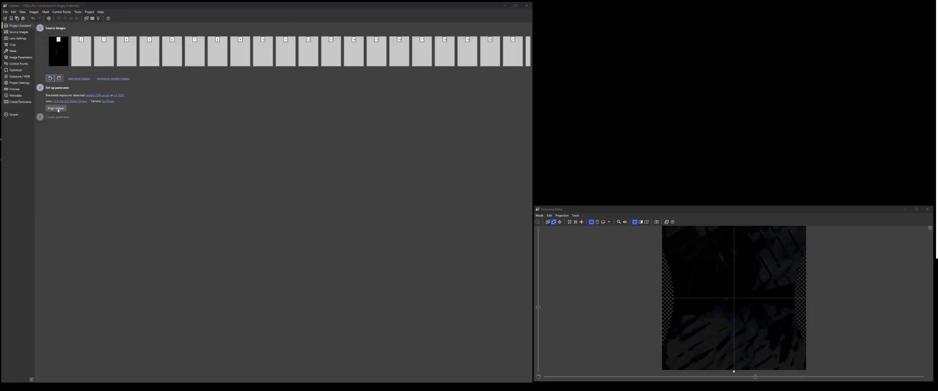
{"action": "left_click", "coordinate": [282, 221]}
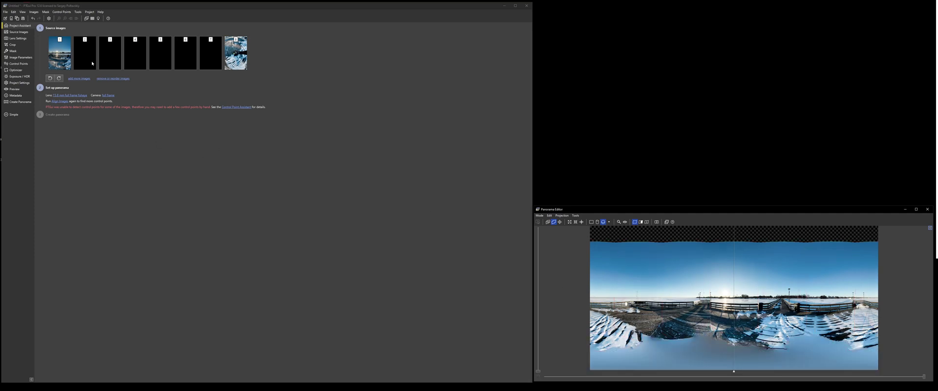
Apply the saved tutorial_template to the boardwalk project
{"action": "left_click", "coordinate": [9, 12]}
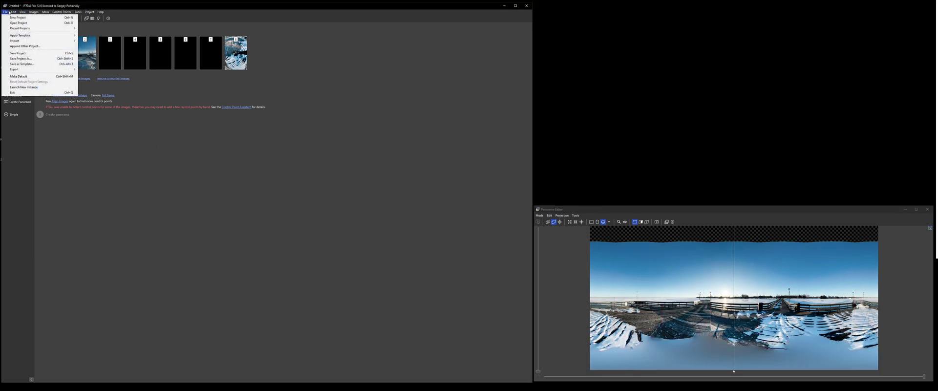
{"action": "mouse_move", "coordinate": [46, 36]}
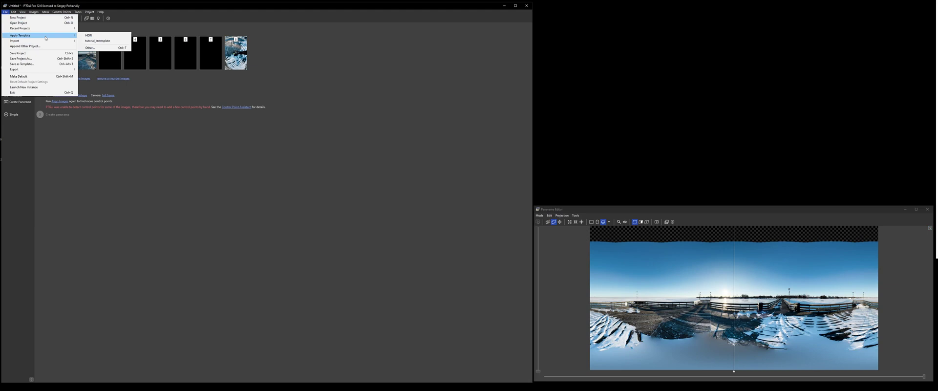
{"action": "left_click", "coordinate": [100, 41]}
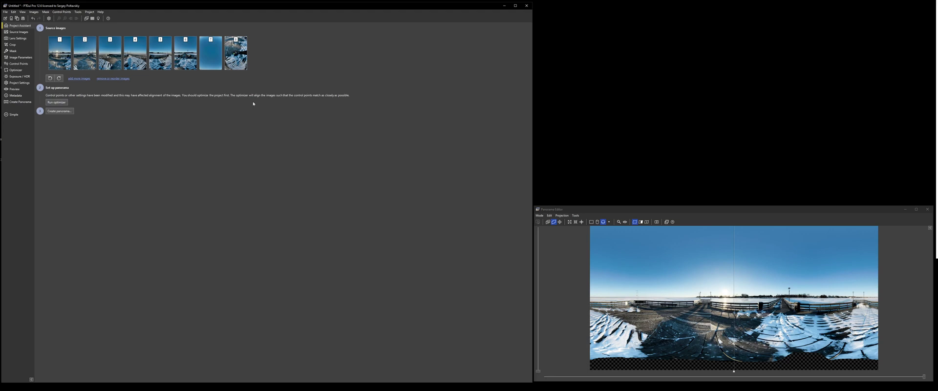
Run the optimizer on the alignment, accept its results, and open the mask editor
{"action": "left_click", "coordinate": [65, 103]}
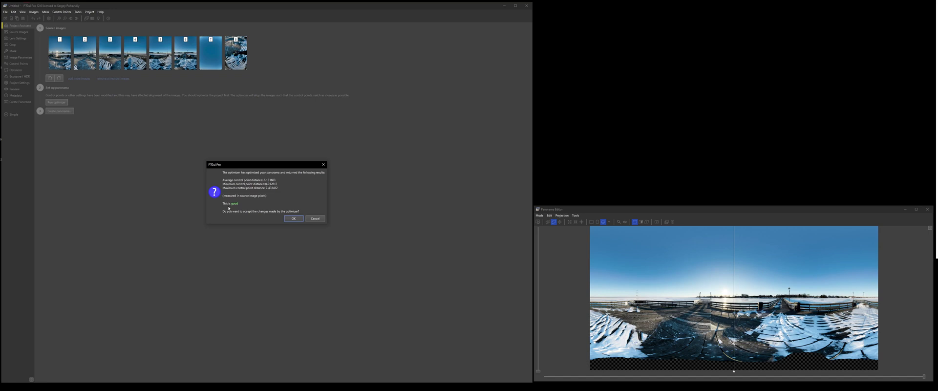
{"action": "left_click", "coordinate": [292, 219]}
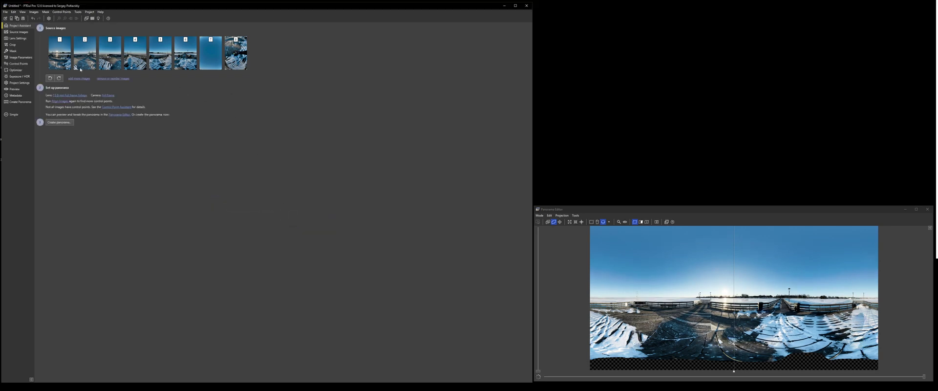
{"action": "left_click", "coordinate": [13, 51]}
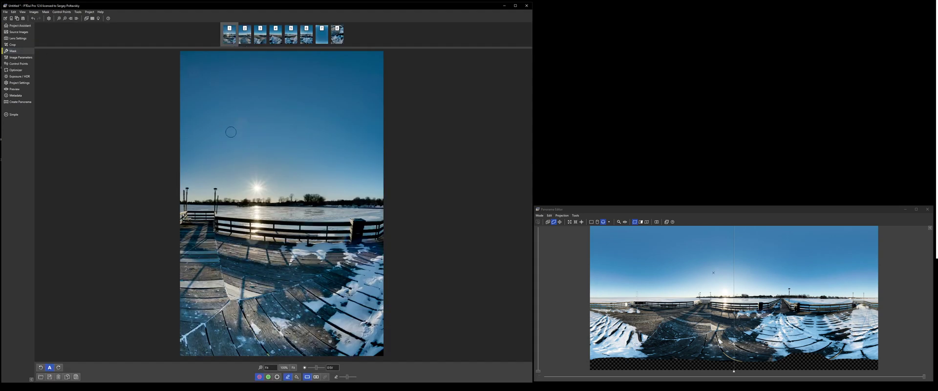
On image 8, extend the red exclusion mask, undo a stray green keep dab, and reselect red
{"action": "left_click", "coordinate": [337, 34]}
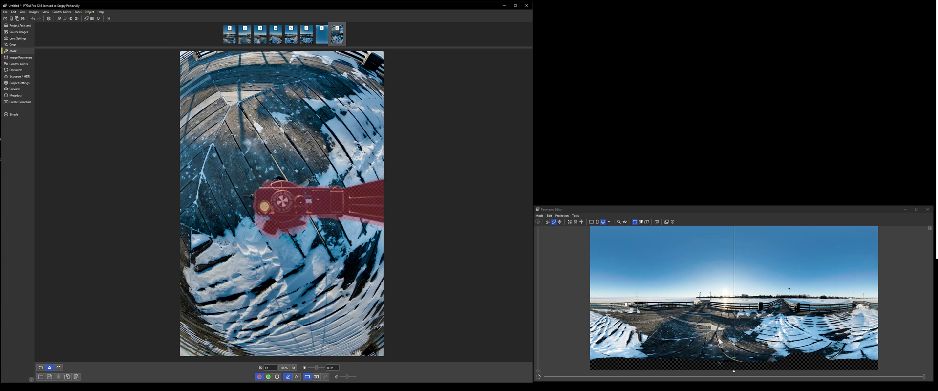
{"action": "left_click", "coordinate": [277, 184]}
{"action": "left_click", "coordinate": [269, 376]}
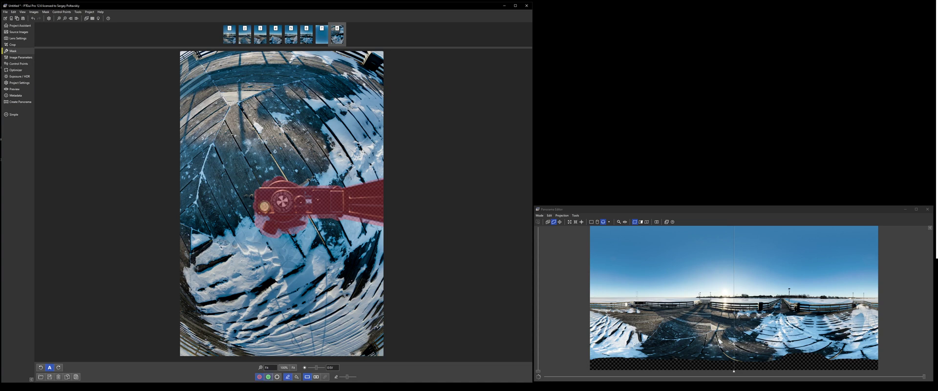
{"action": "left_click", "coordinate": [346, 222]}
{"action": "key", "text": "ctrl+z"}
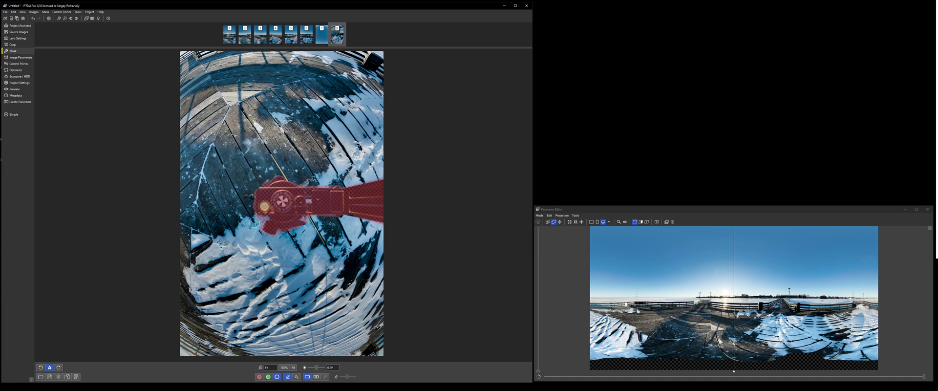
{"action": "left_click", "coordinate": [260, 377]}
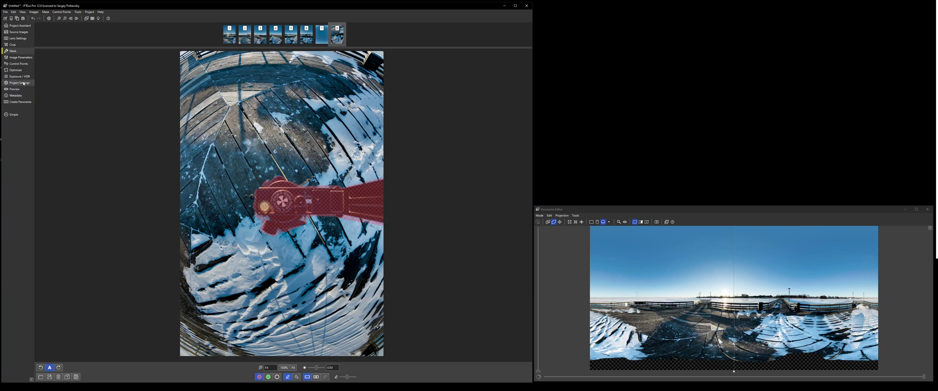
Show the Create Panorama page with the template's blended JPEG and HDR radiance outputs
{"action": "left_click", "coordinate": [20, 103]}
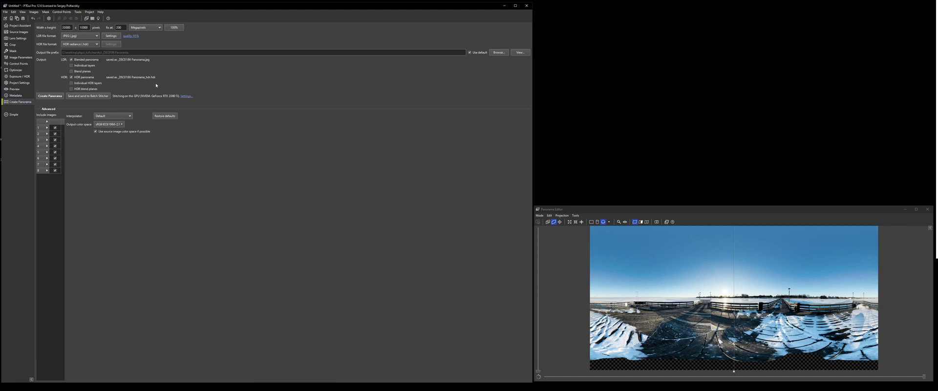